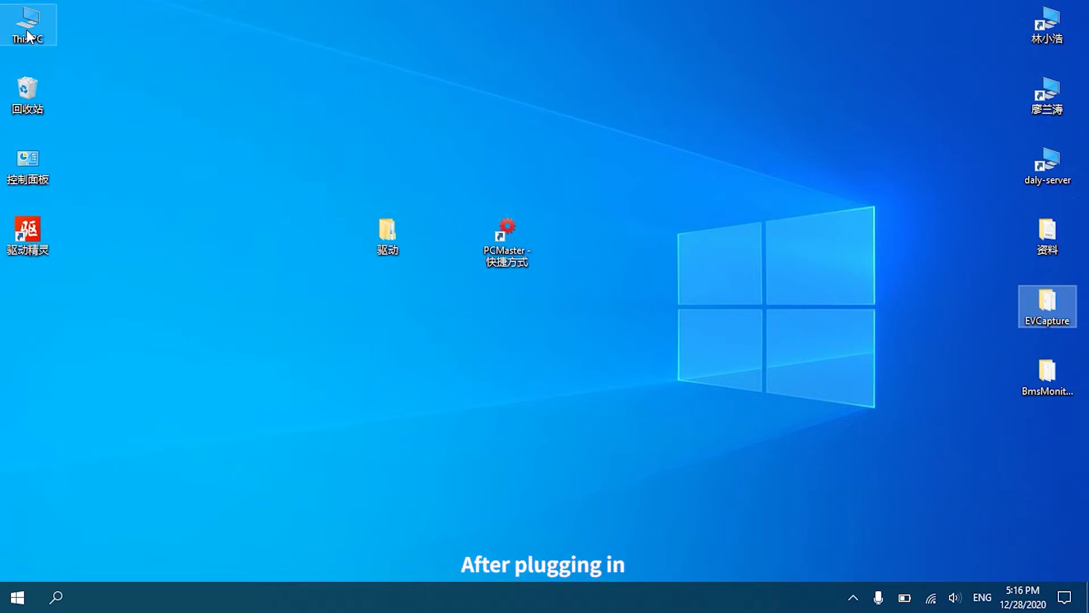
Step: From the This PC icon, open Computer Management's Device Manager to reveal CANPRO-II_USBCAN-II-V104
left_click_drag(27, 35, 230, 193)
left_click_drag(291, 239, 295, 238)
right_click(327, 233)
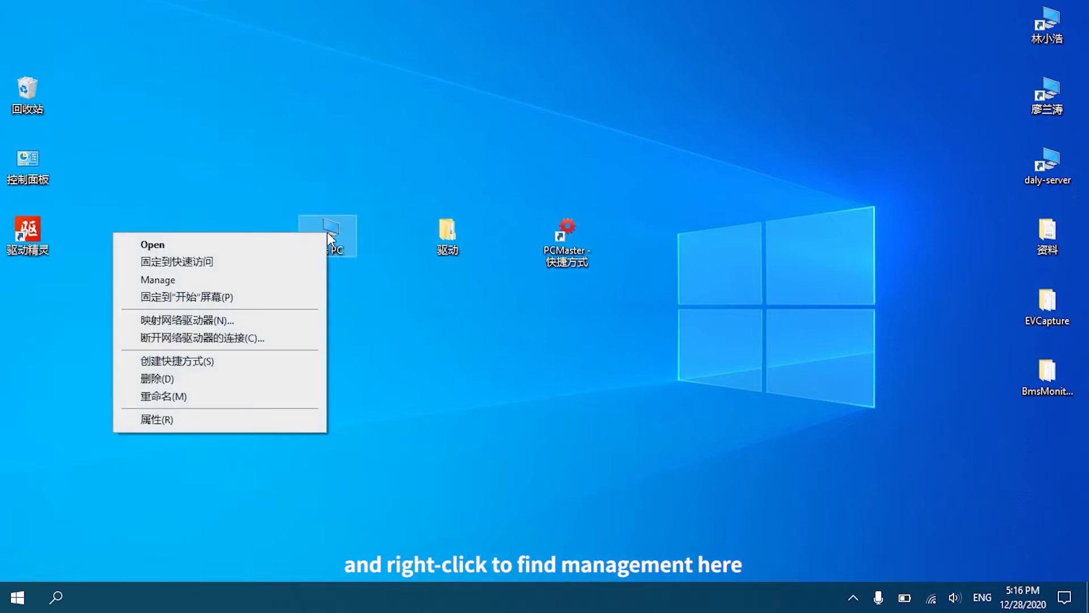
left_click(177, 280)
left_click(89, 187)
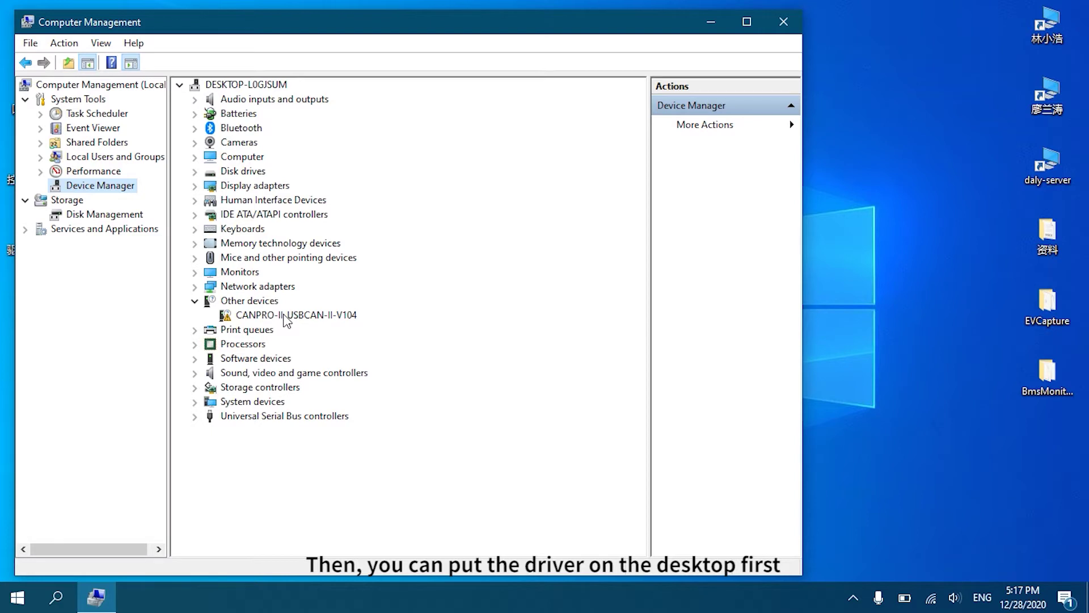
Step: Start a driver update for CANPRO-II_USBCAN-II-V104, choosing to browse the computer for driver files
right_click(286, 316)
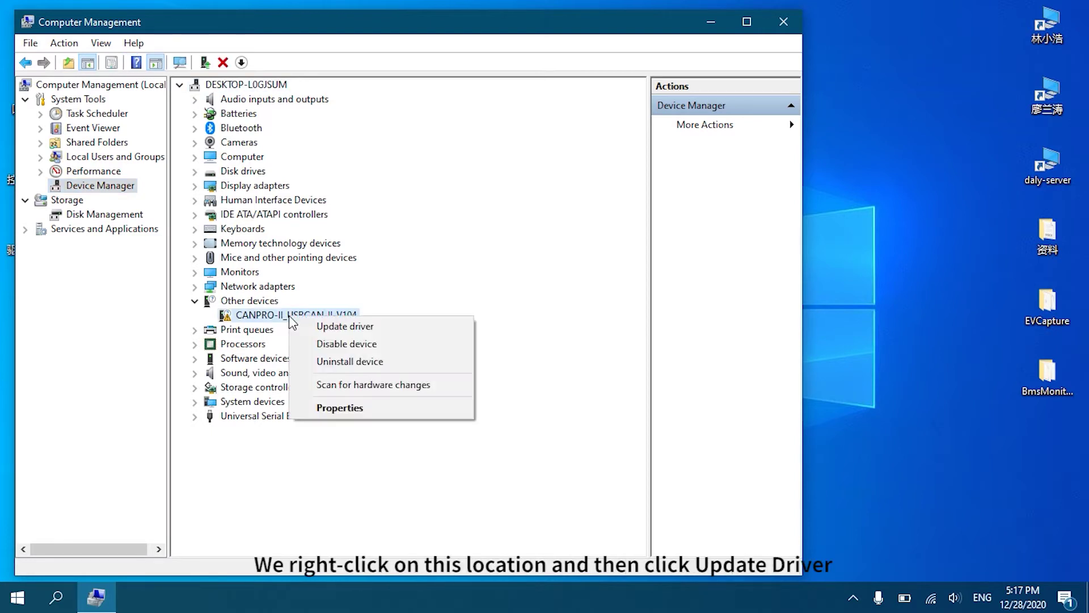
left_click(342, 325)
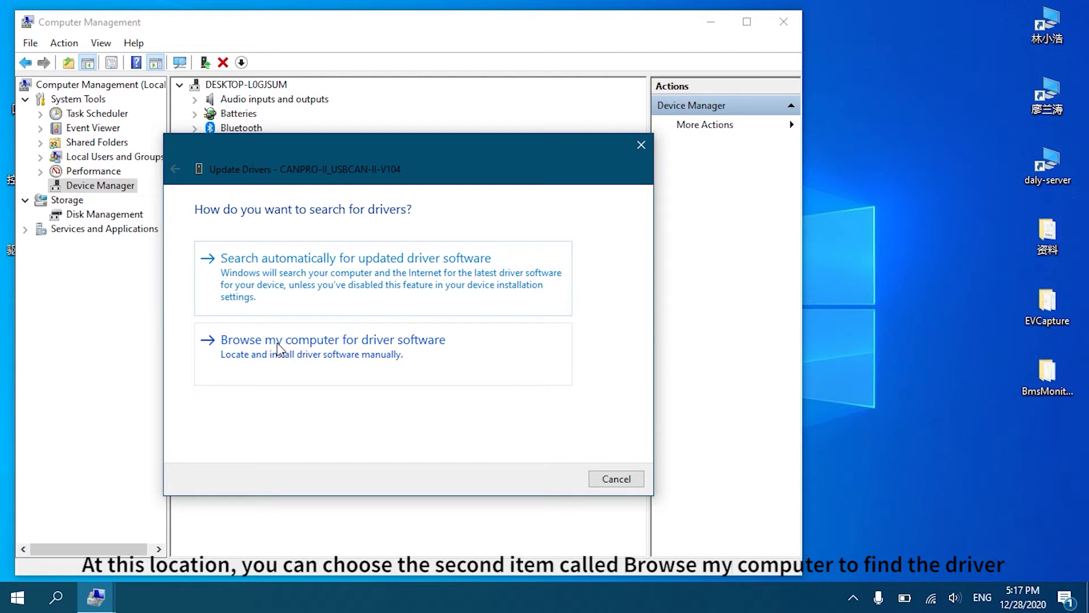
left_click(278, 340)
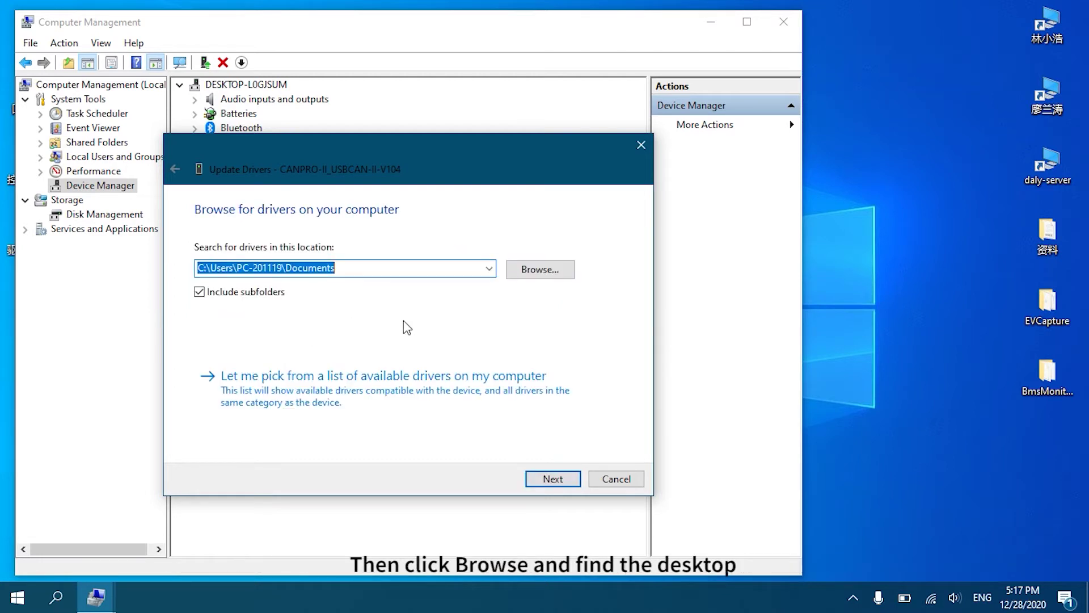
left_click(556, 267)
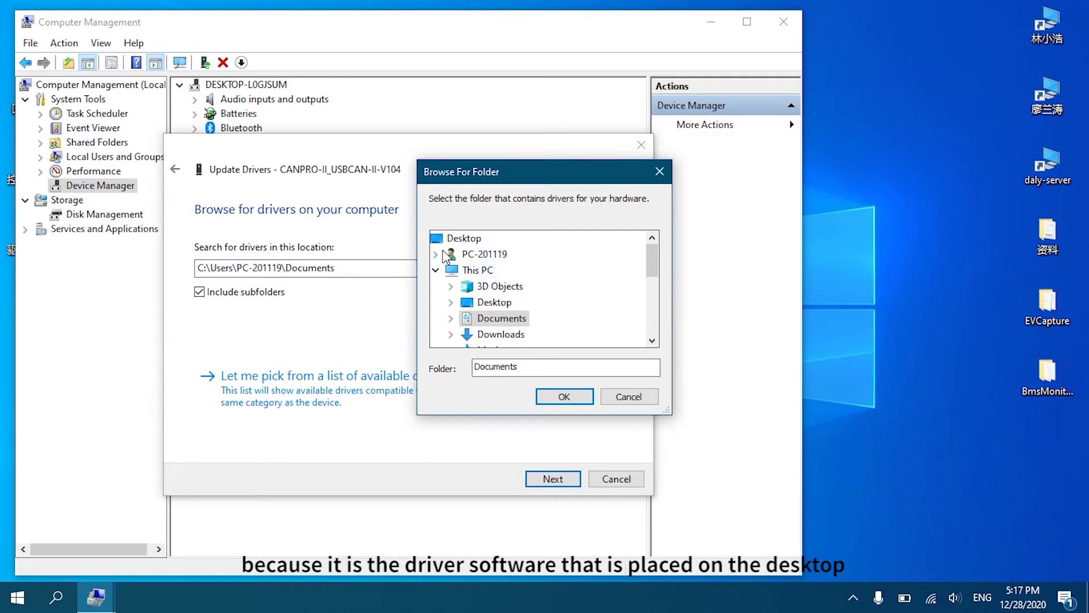
Step: Select the Desktop\驱动\win10\64位系统 folder as the driver location and install from it
left_click(448, 238)
scroll(515, 296, "down", 3)
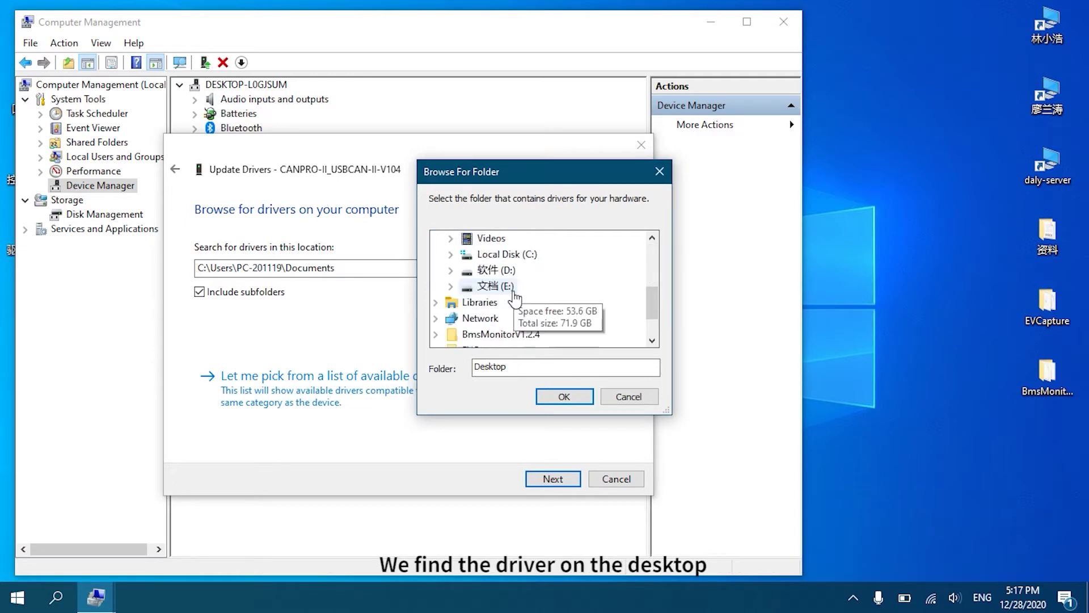
scroll(514, 296, "down", 1)
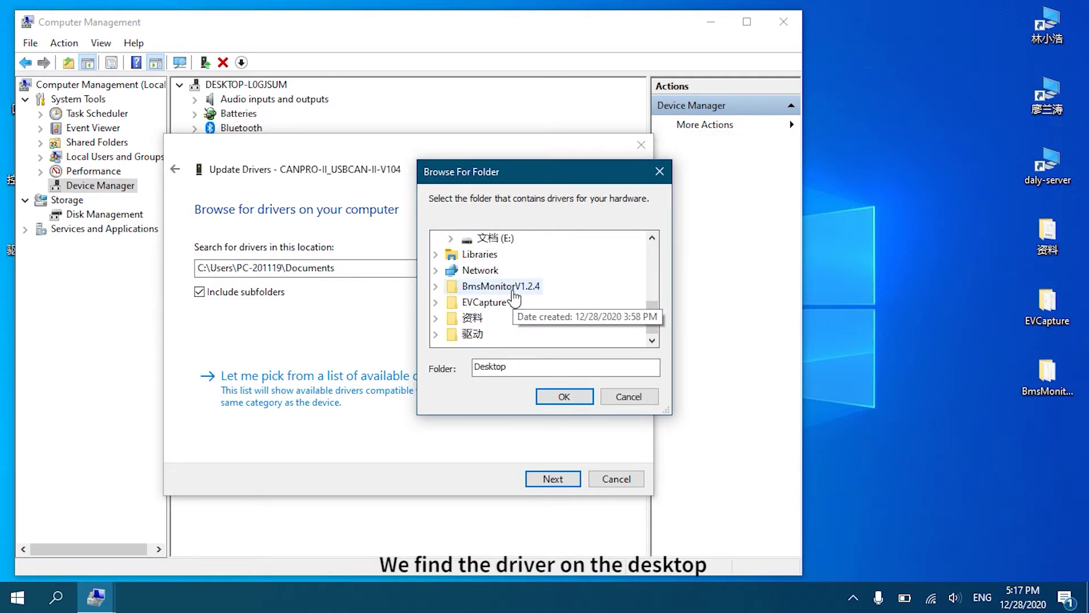
double_click(474, 335)
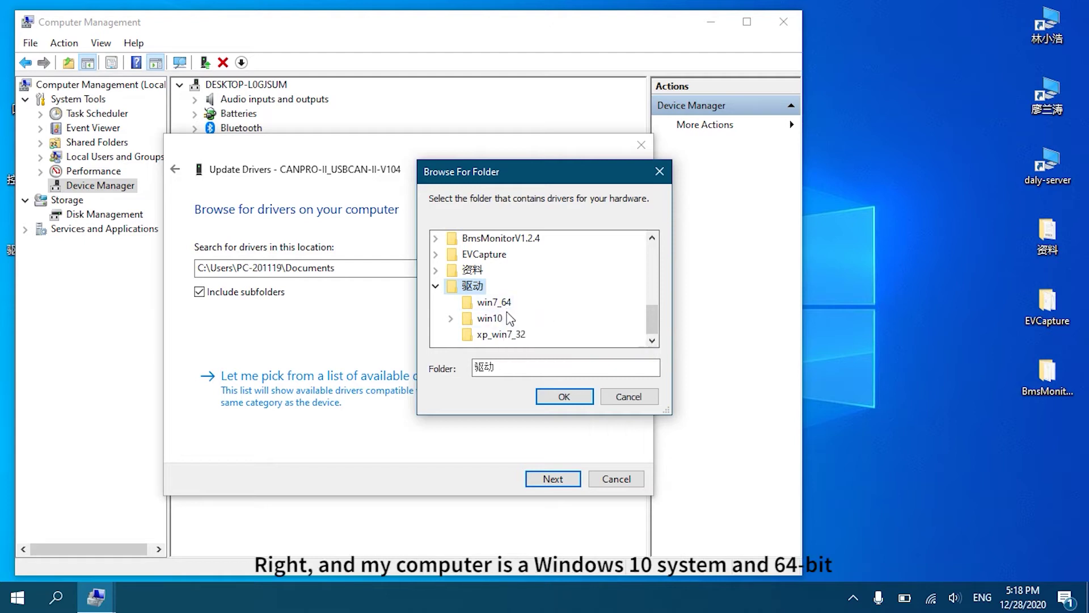
left_click(451, 318)
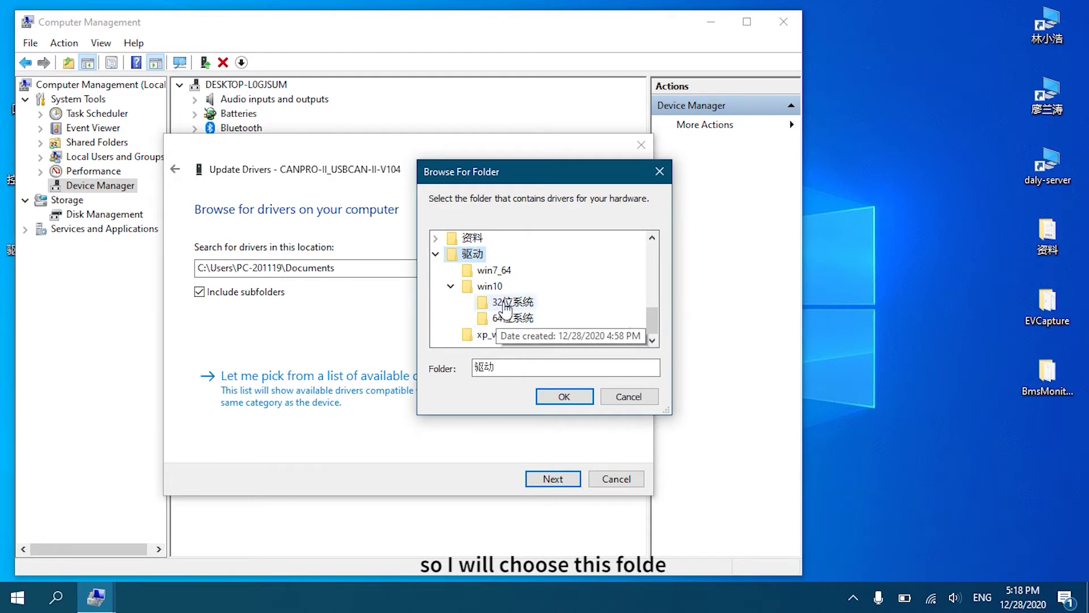
left_click(508, 319)
left_click(564, 396)
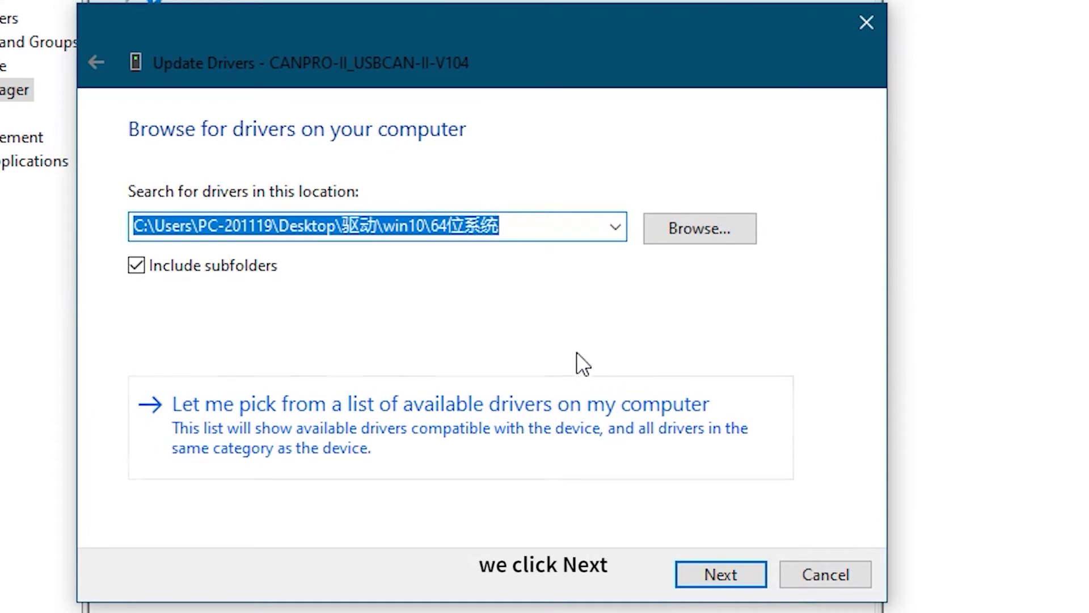
left_click(716, 566)
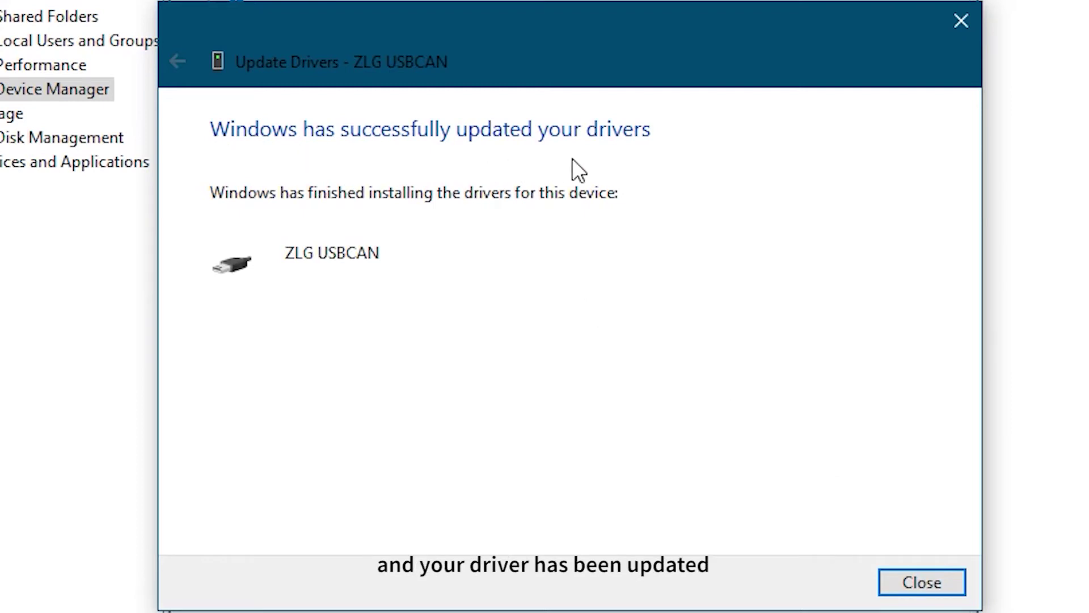
Step: Dismiss the install confirmation, verify ZLG USBCAN under Universal Serial Bus controllers, and close Computer Management
left_click(904, 574)
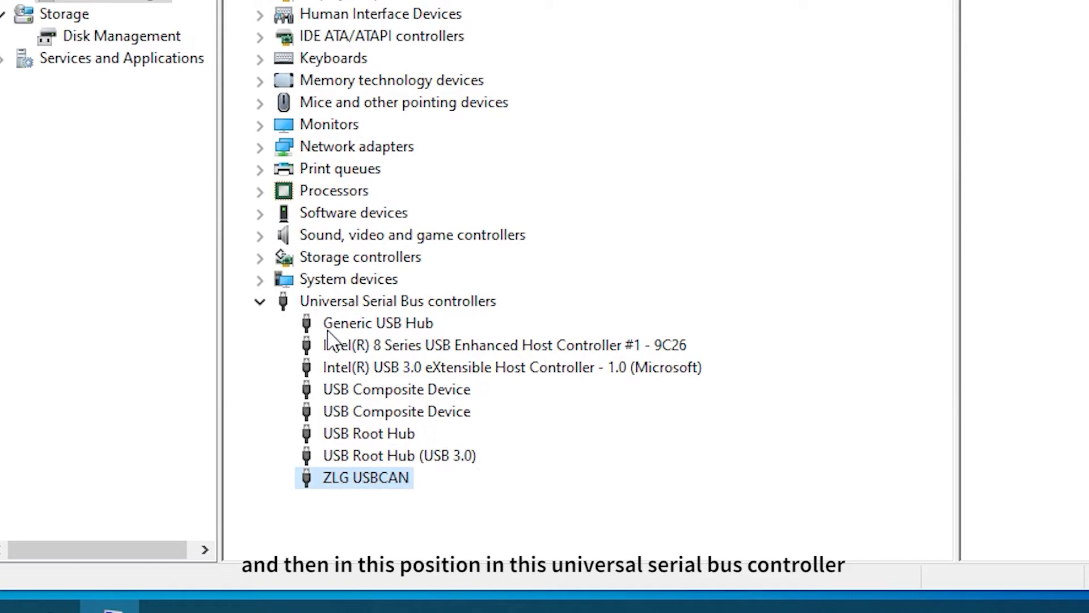
left_click(260, 304)
left_click(260, 304)
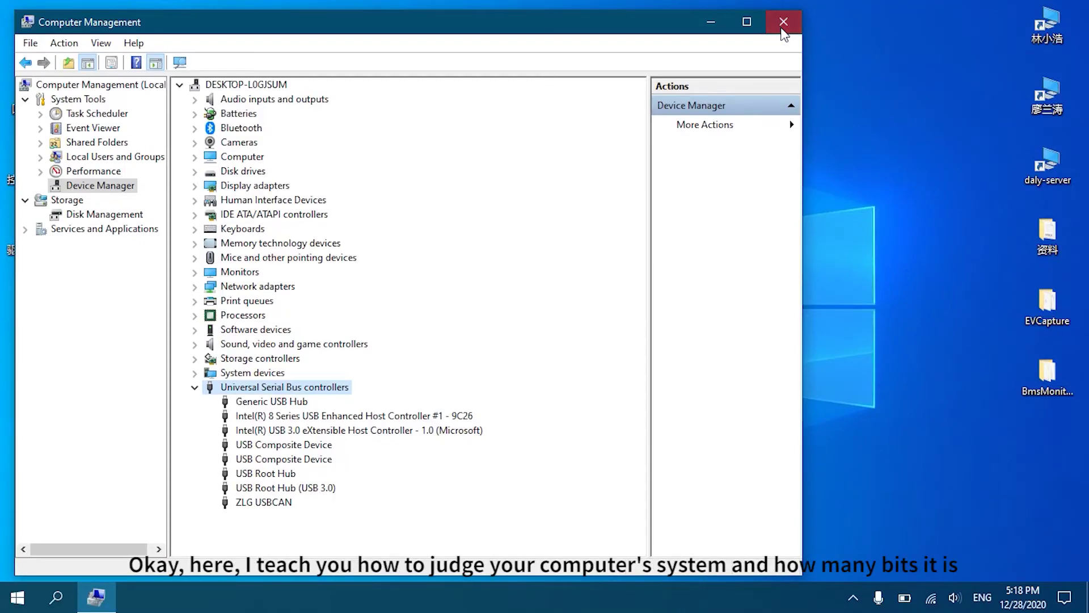
left_click(782, 30)
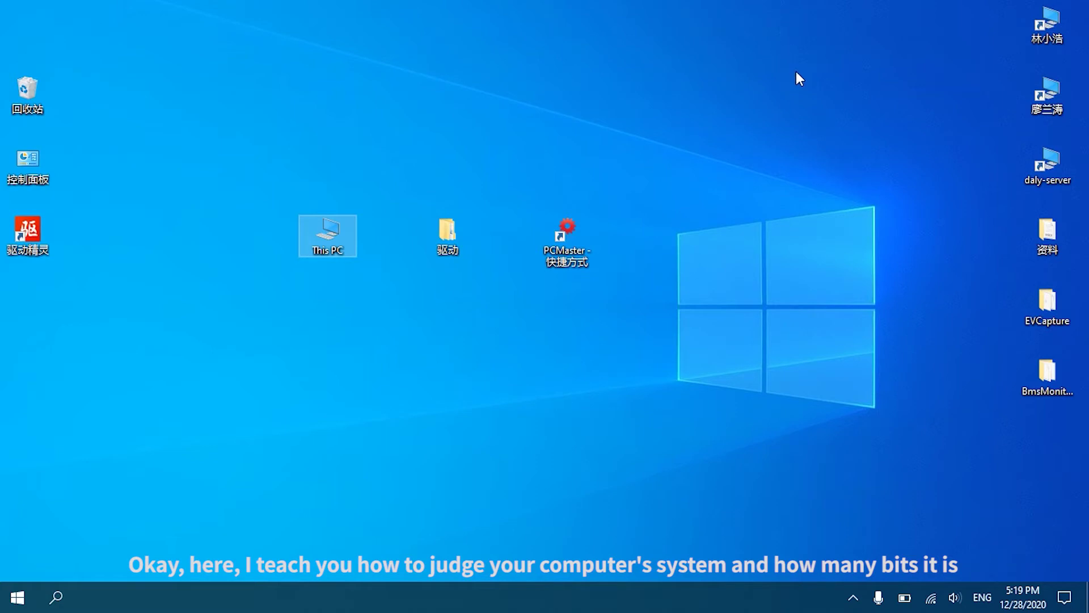
Step: Check This PC's system properties show 64-bit Windows 10 Pro for Workstations, then close the window
right_click(330, 233)
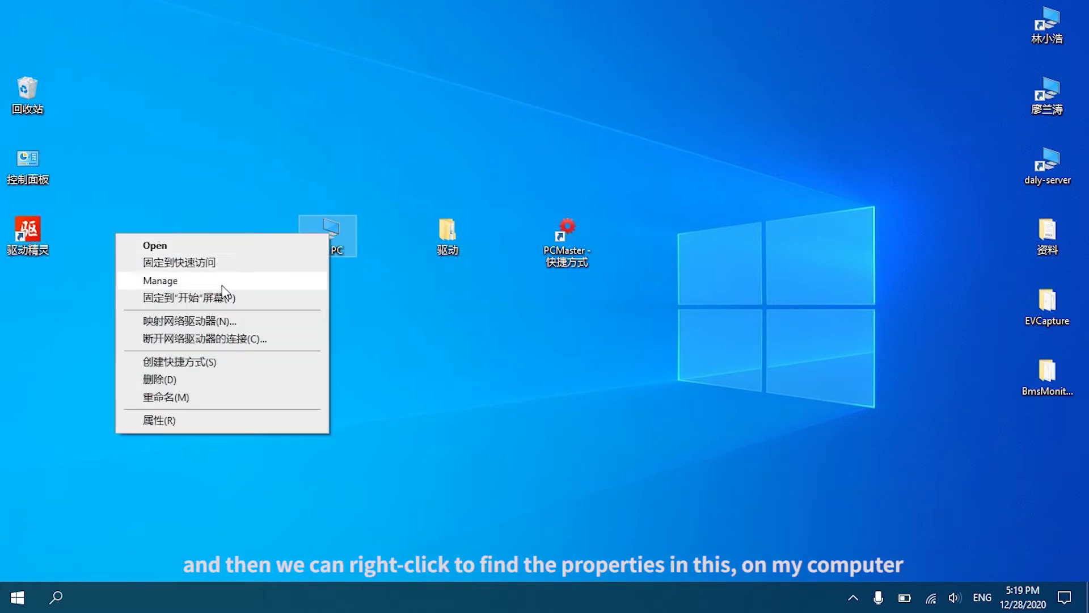
left_click(160, 425)
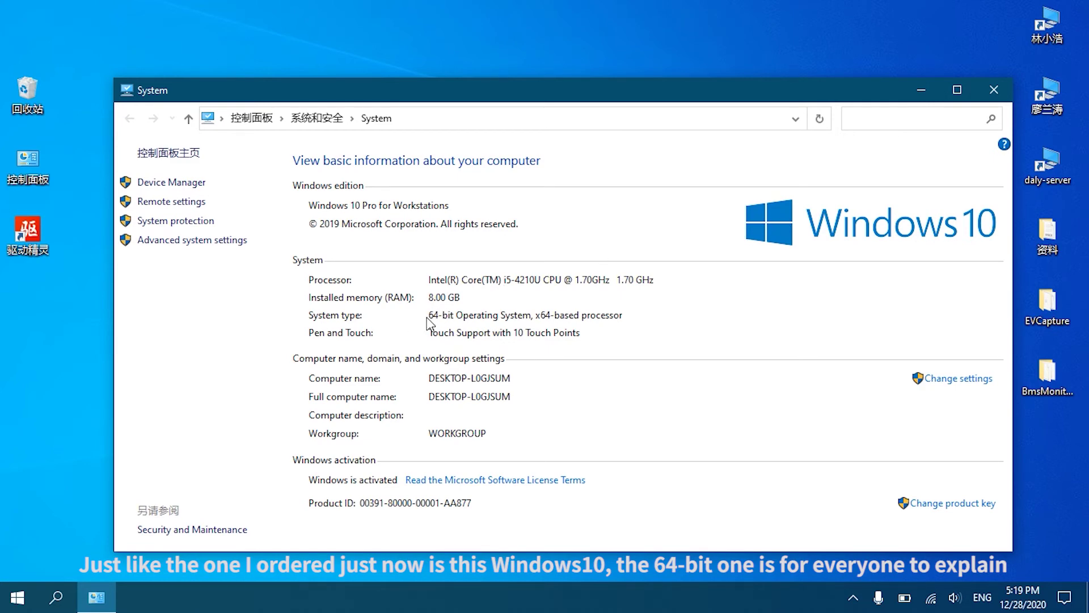
left_click(993, 91)
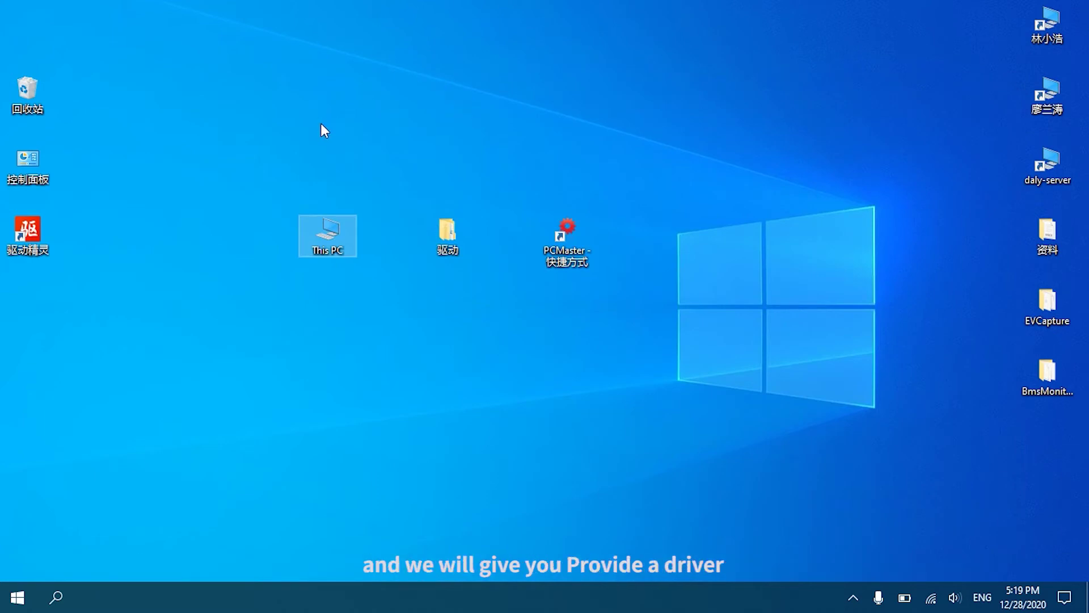
Step: Open the 驱动 folder and view the usbcan files inside win7_64
left_click(446, 227)
double_click(448, 231)
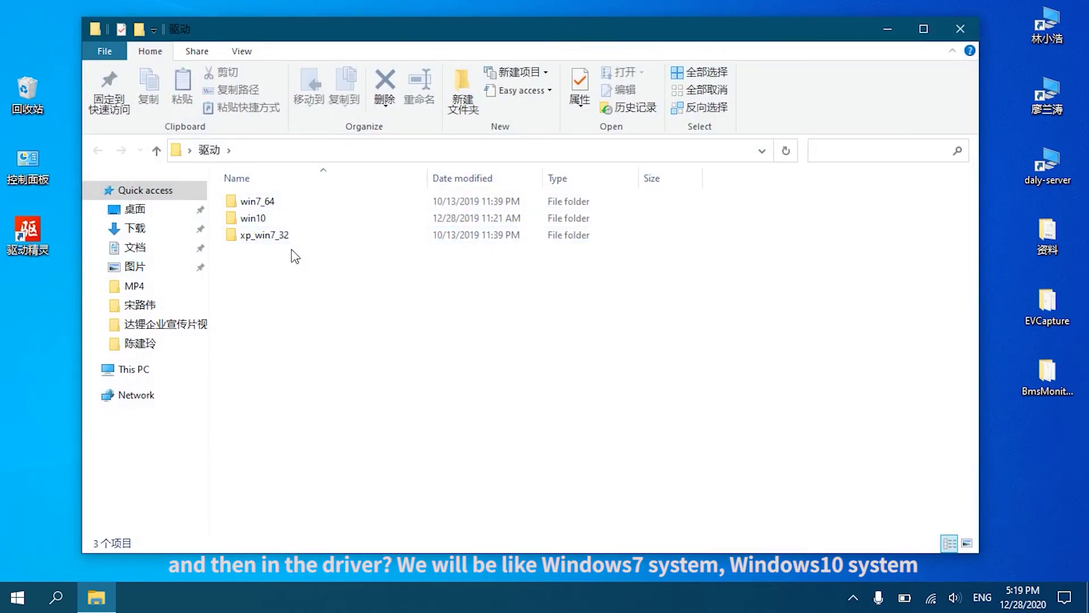
double_click(267, 202)
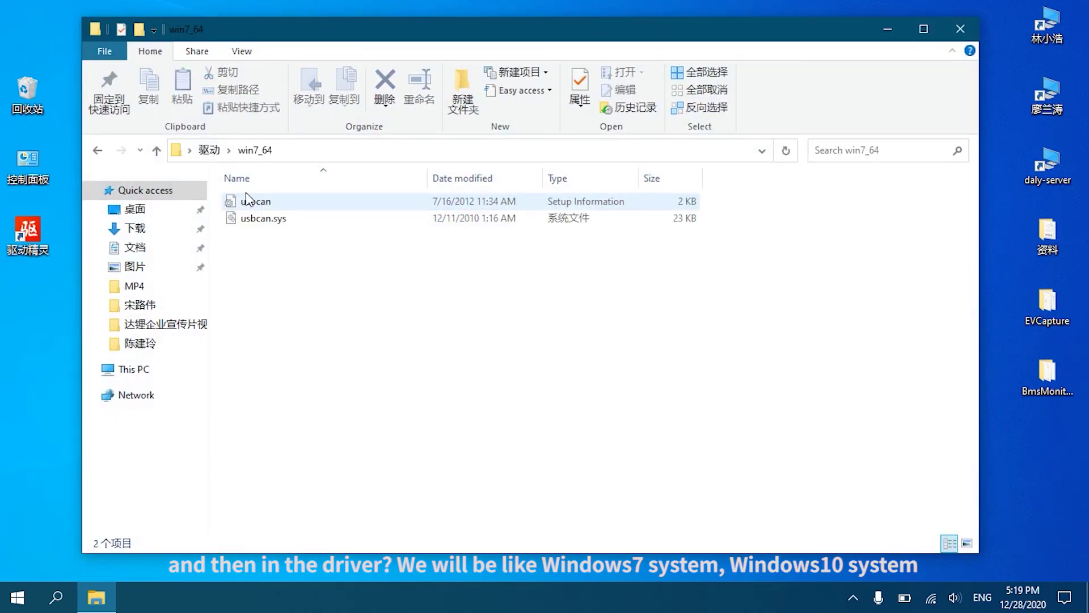
Step: Return up to 驱动, close the folder window, and launch BmsMonitor-V1.2.4
left_click(157, 151)
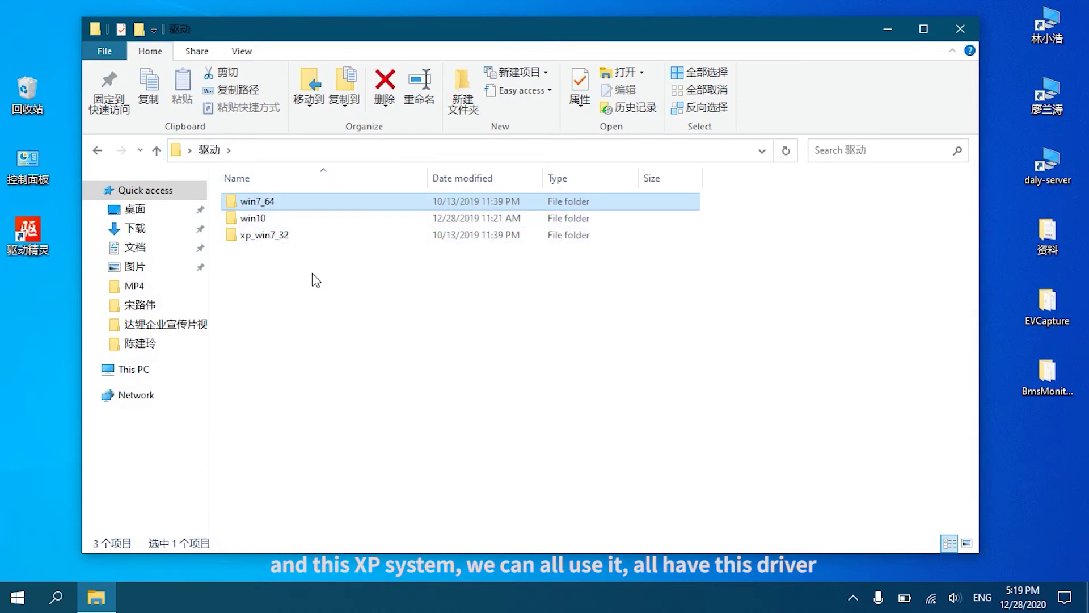
left_click(959, 34)
double_click(564, 230)
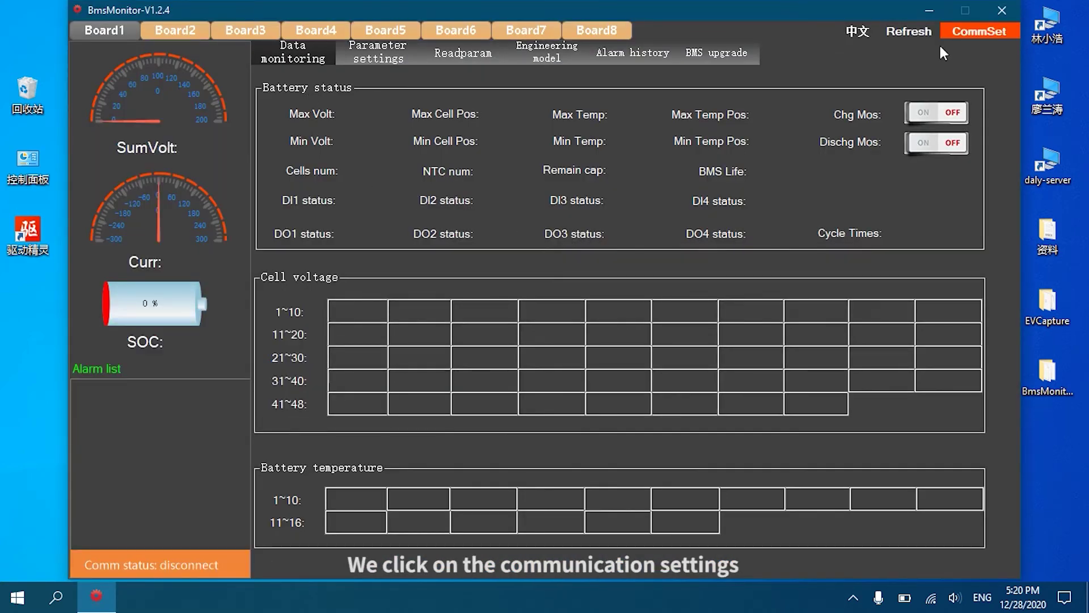
Step: Open the CAN connection with USBCAN-I, index 0, channel 0, baud 250
left_click(953, 33)
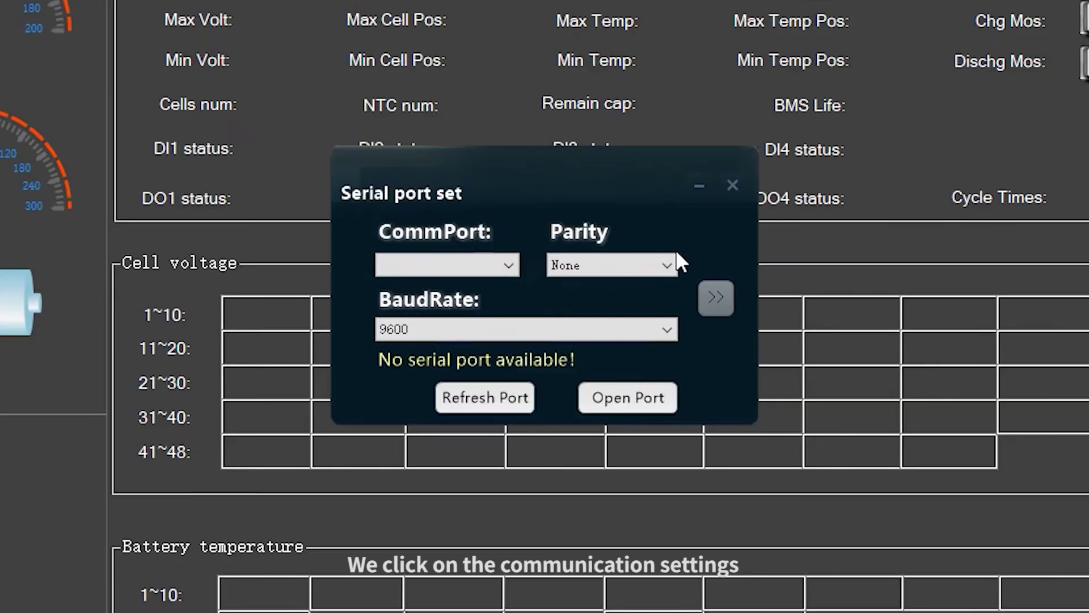
left_click(660, 300)
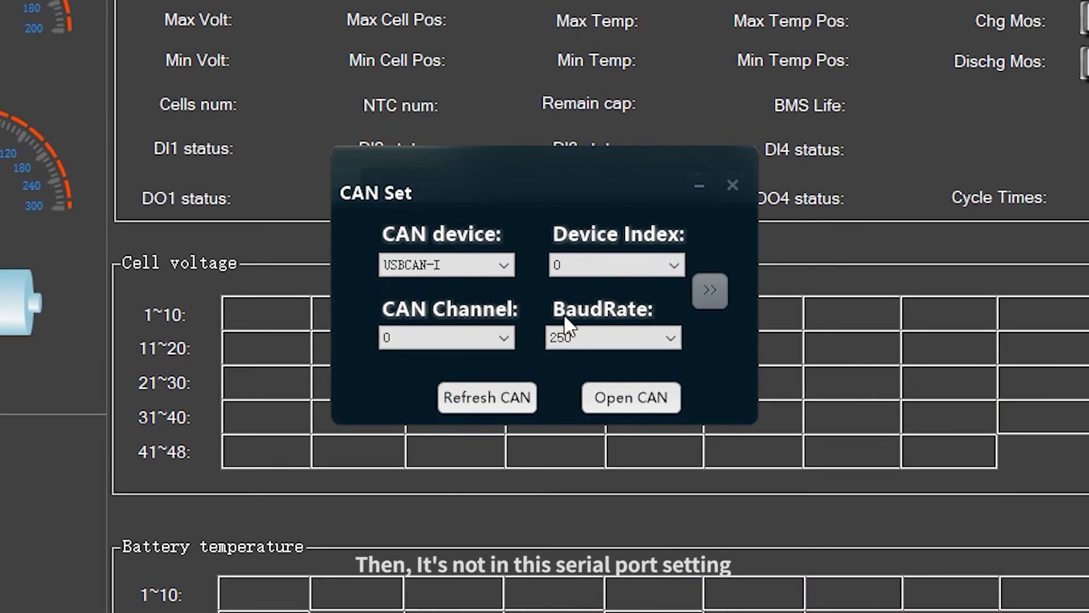
left_click(709, 289)
left_click(709, 290)
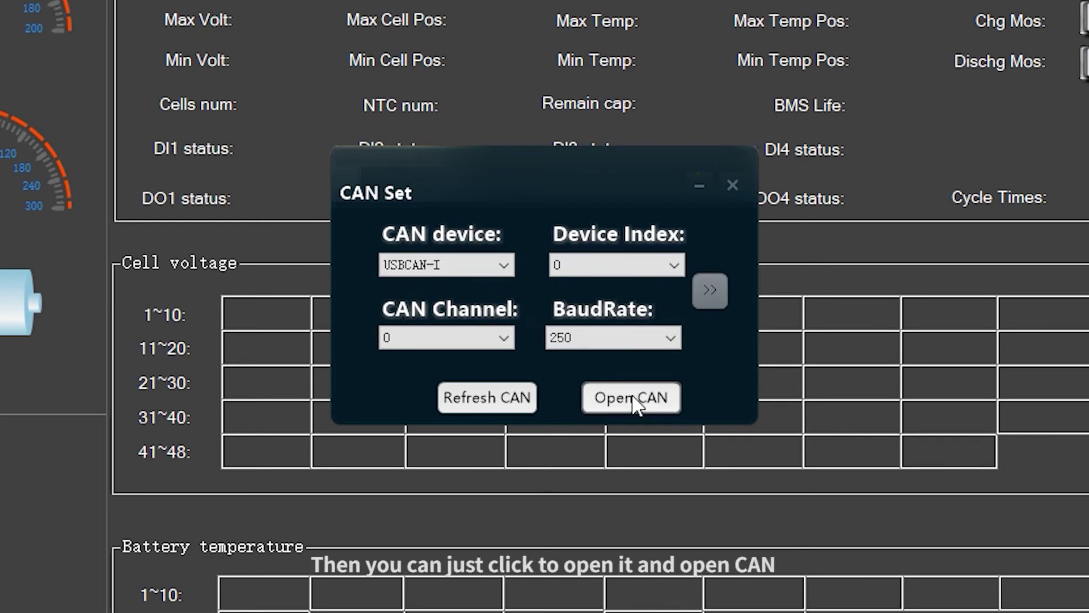
left_click(633, 397)
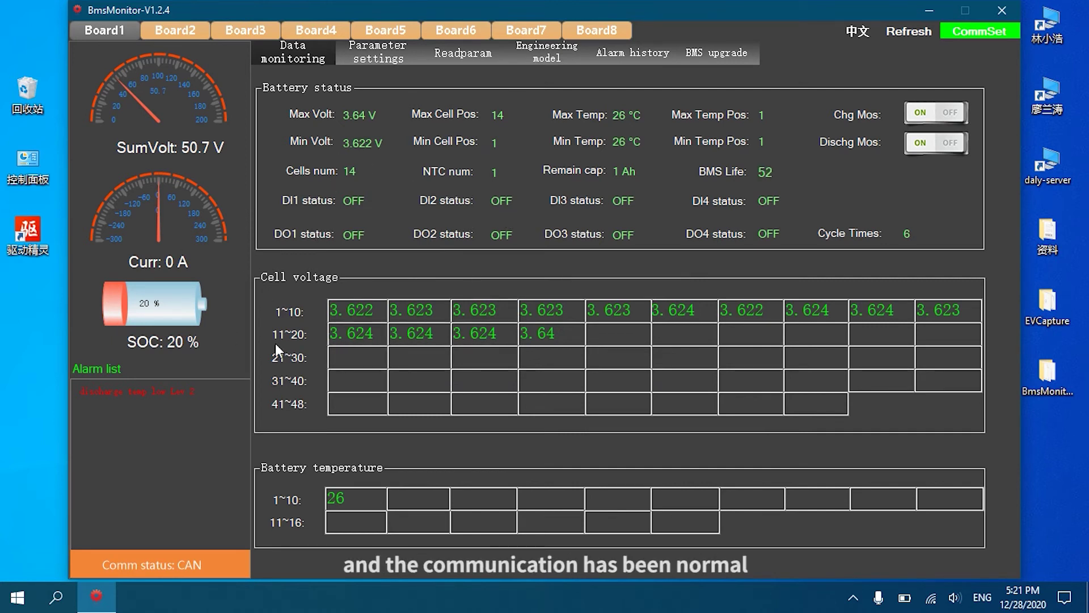
Step: Read All parameters on the Readparam page, then return to the live Data monitoring page
left_click(369, 57)
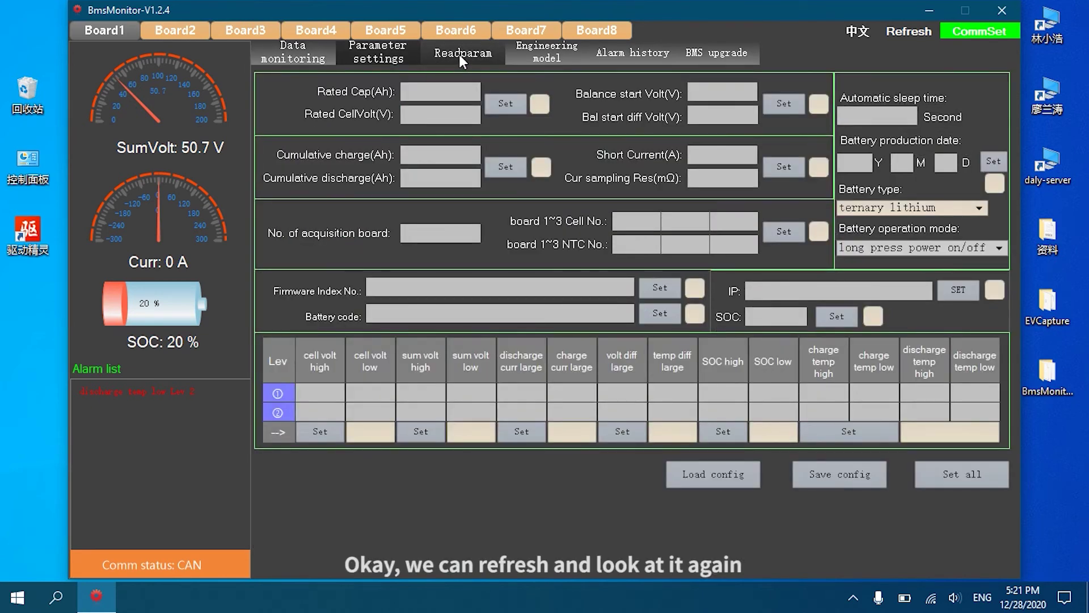
left_click(458, 54)
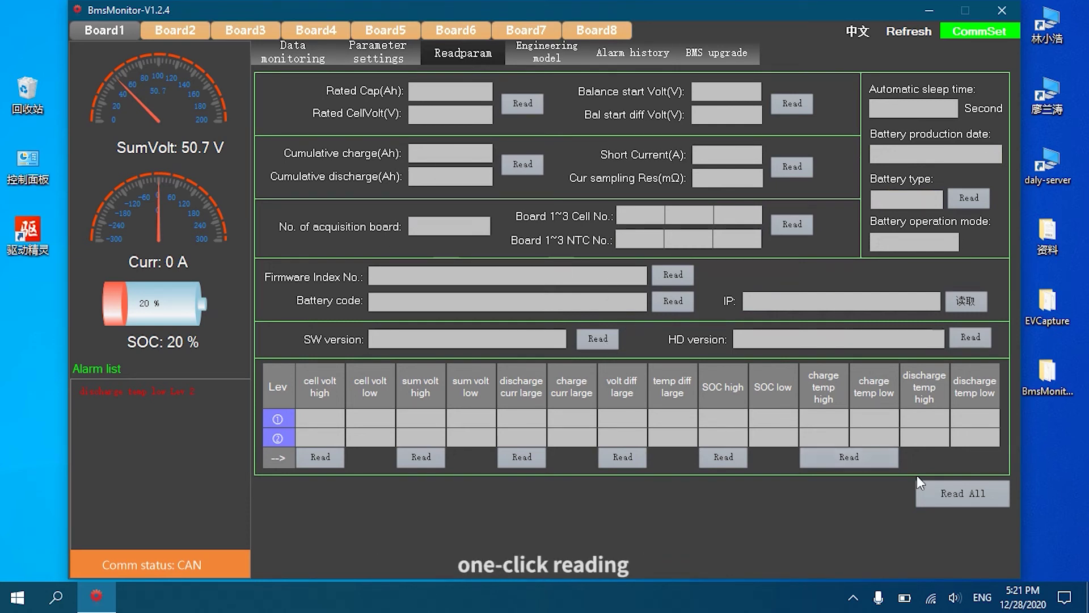
left_click(937, 491)
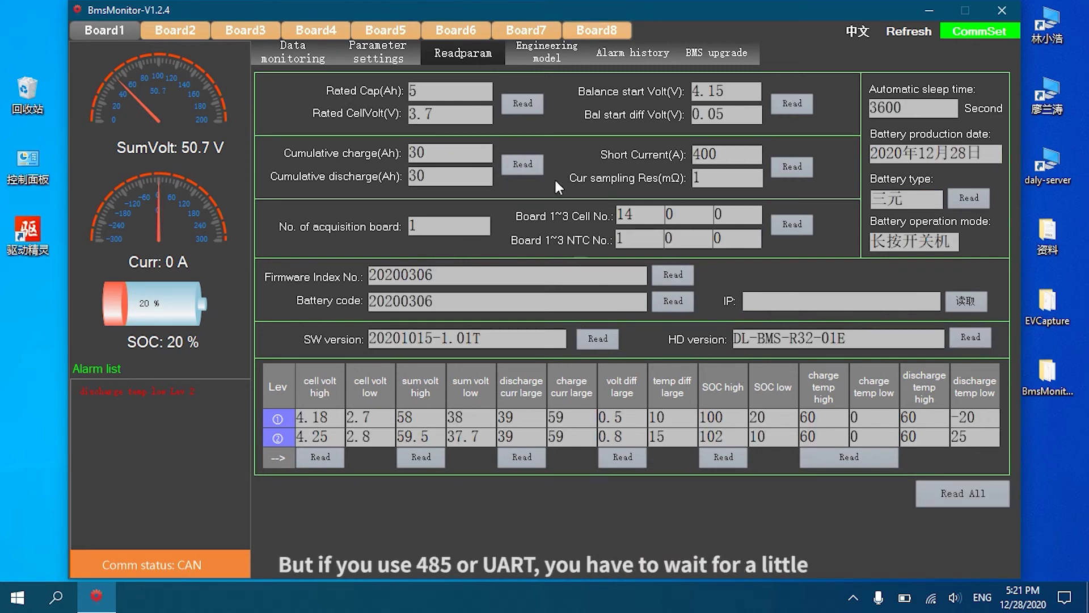
left_click(387, 55)
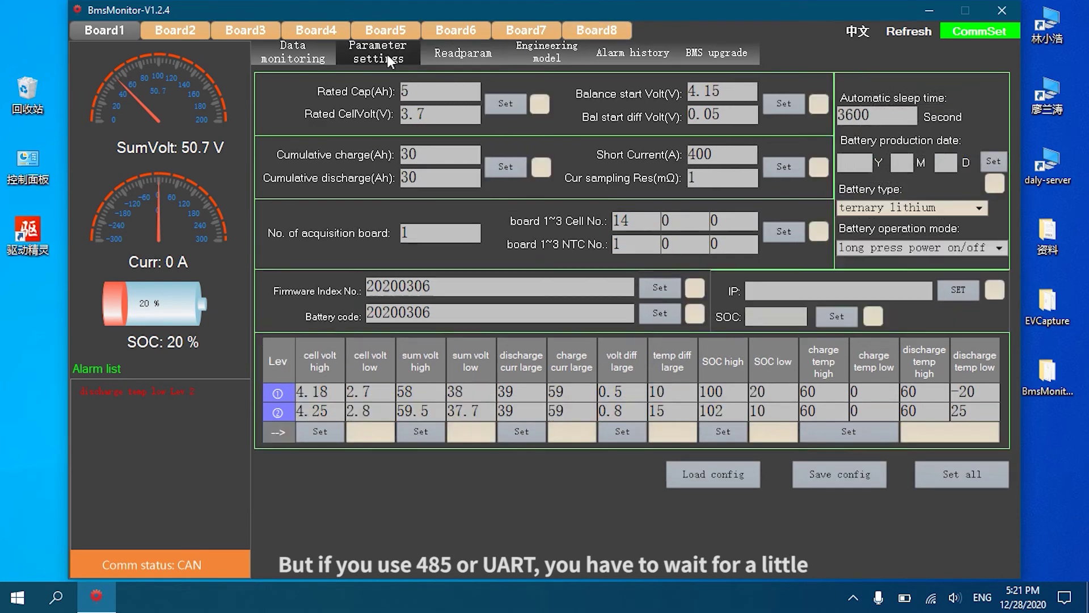
left_click(280, 57)
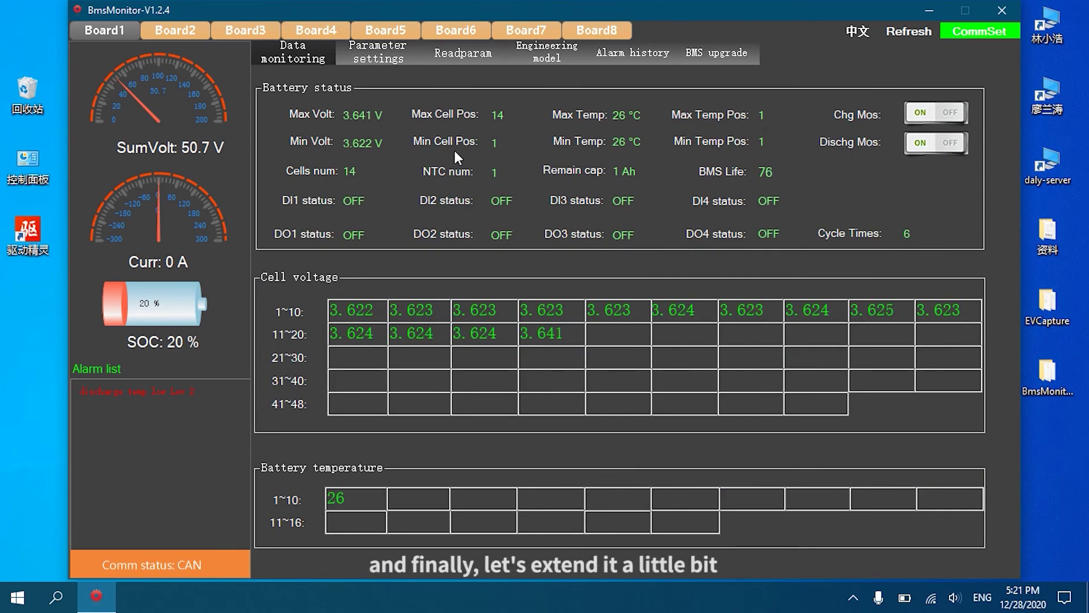
Step: Show the CAN Set dialog confirming USBCAN-I on index 0, channel 0, at 250 baud
left_click(977, 32)
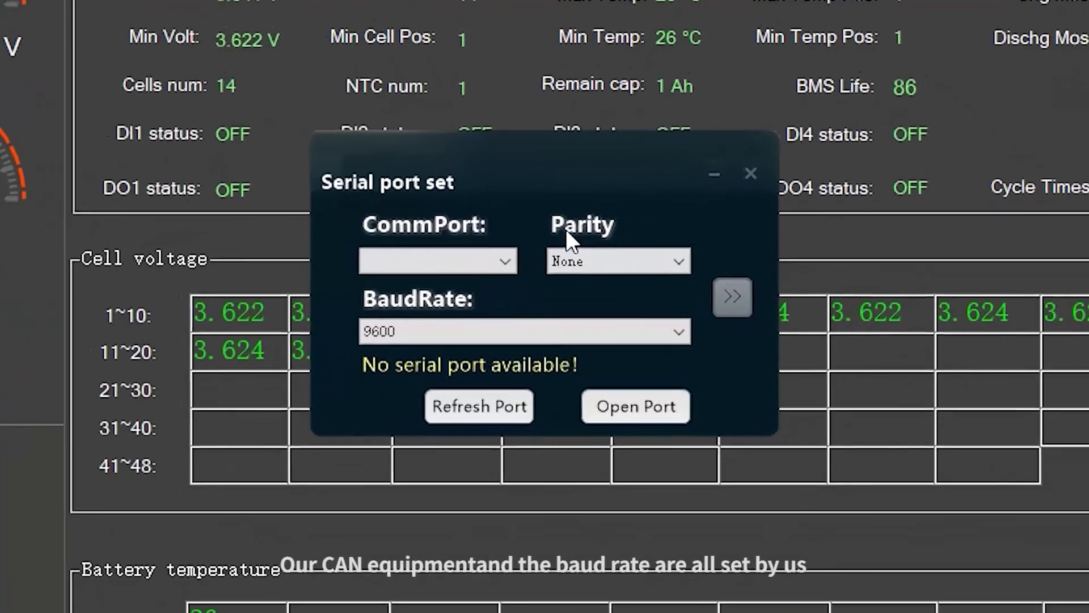
left_click(744, 283)
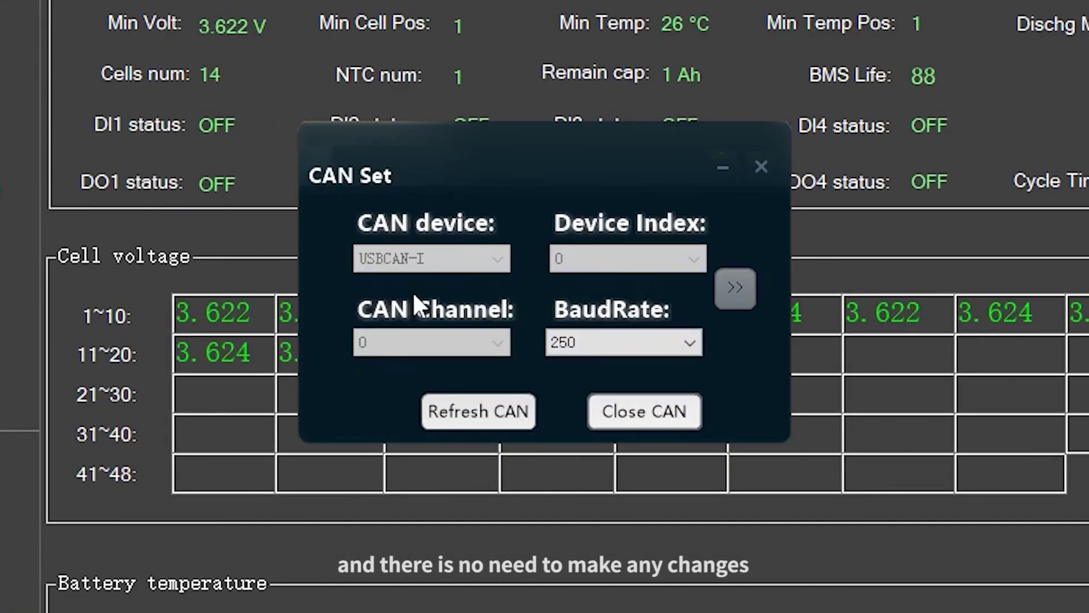